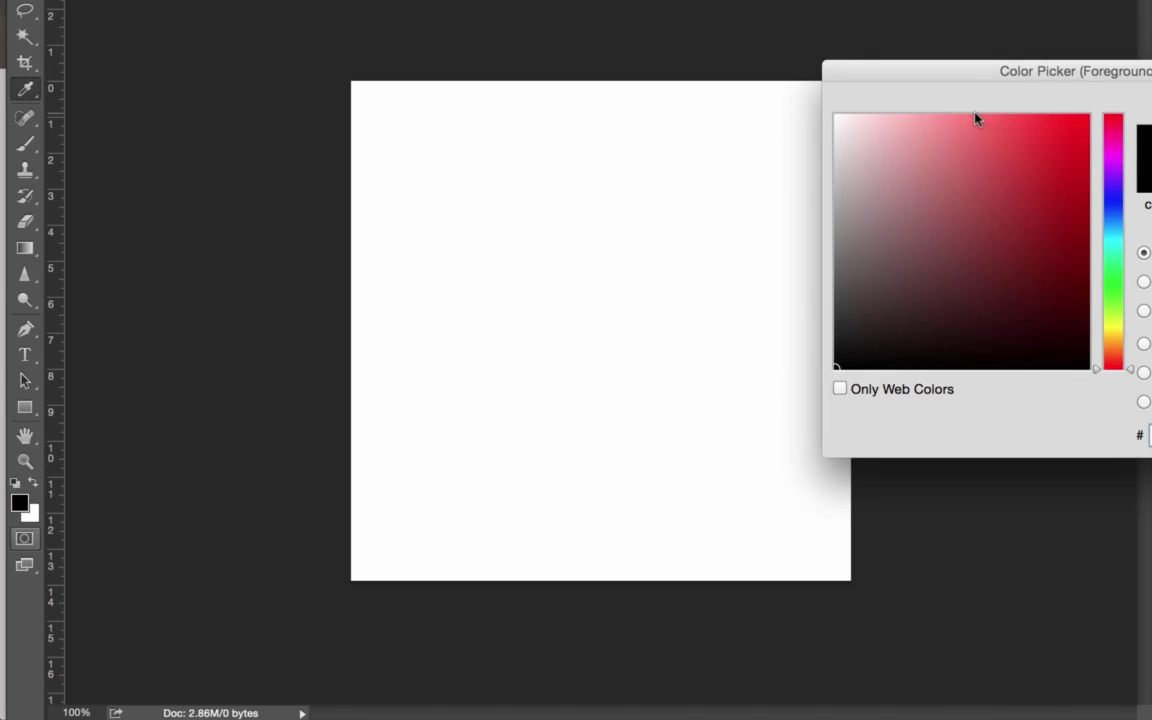
Make bright yellow #fcd22a the foreground colour and dark brown #4e3908 the background colour
{"action": "left_click", "coordinate": [1117, 337]}
{"action": "left_click", "coordinate": [1047, 118]}
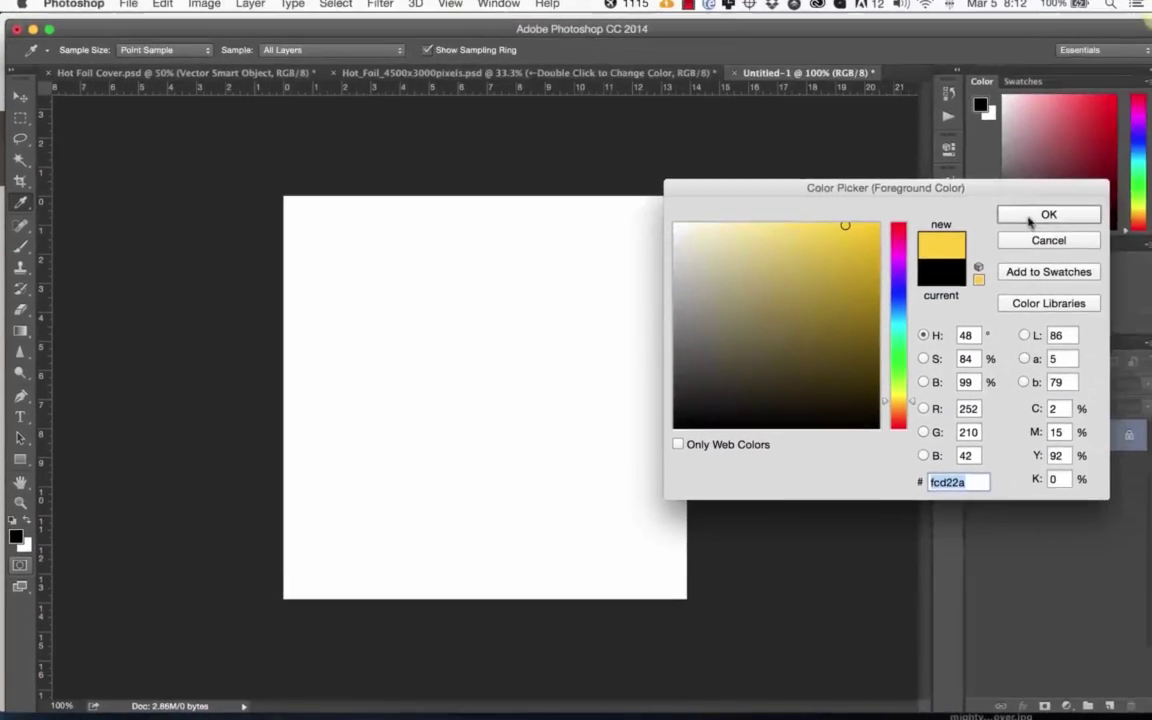
{"action": "left_click", "coordinate": [1032, 218]}
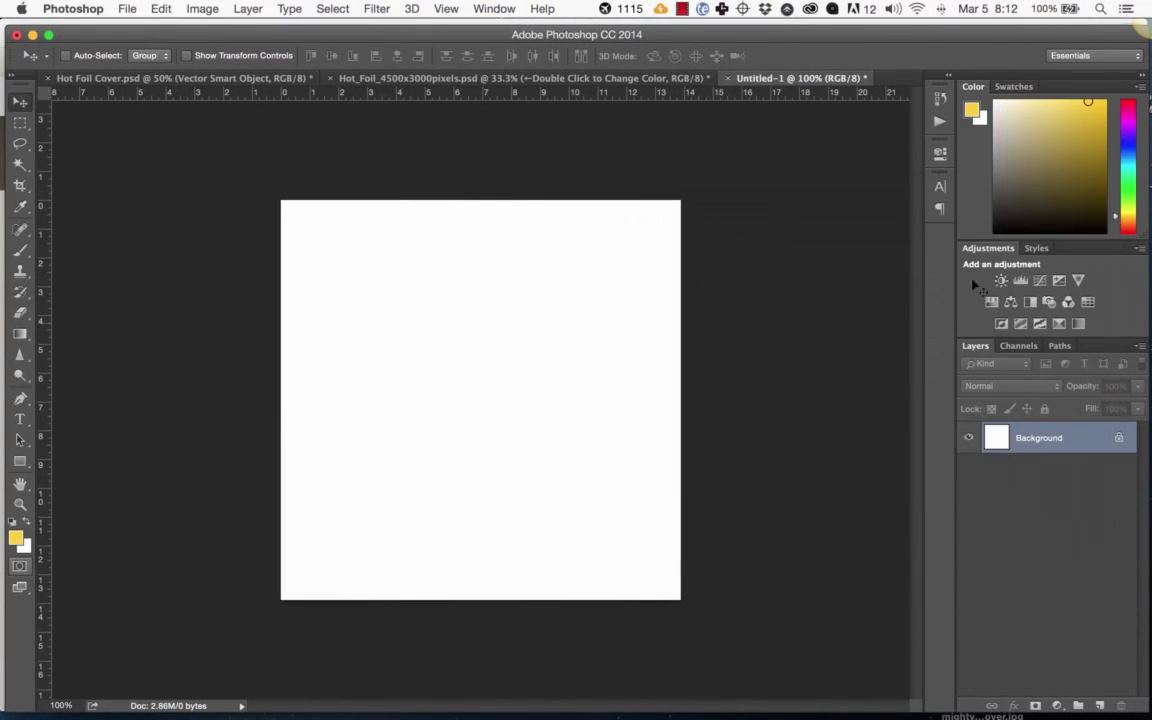
{"action": "key", "text": "x"}
{"action": "left_click", "coordinate": [15, 537]}
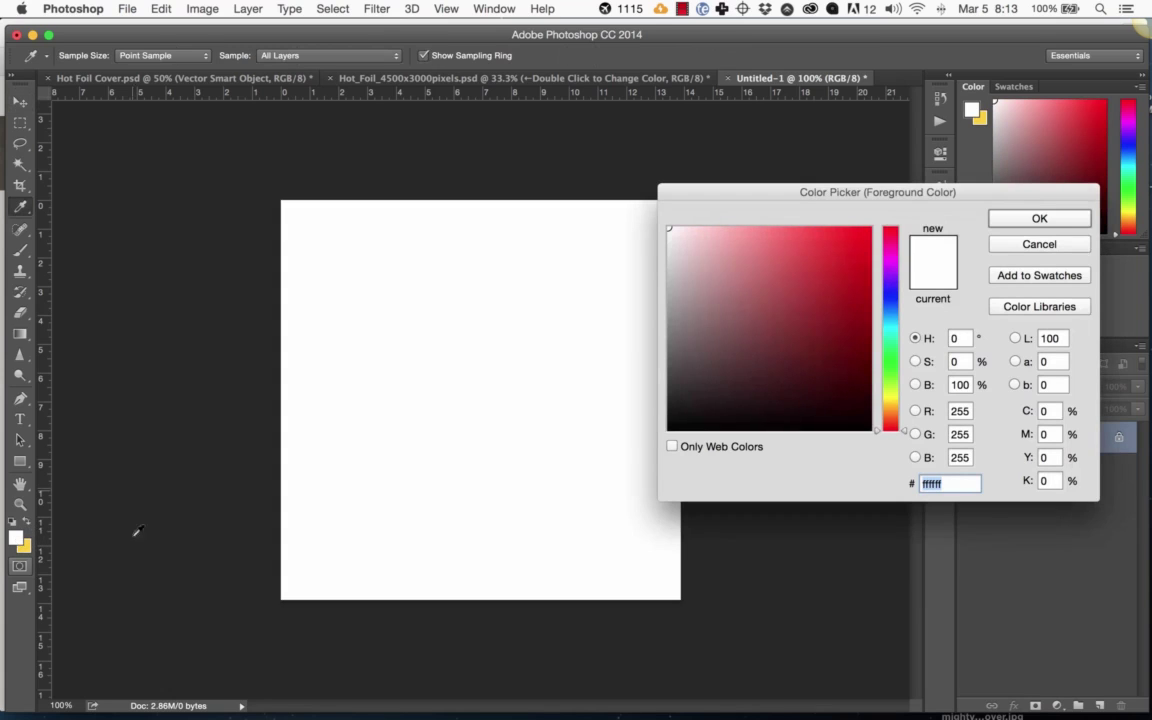
{"action": "left_click", "coordinate": [893, 410]}
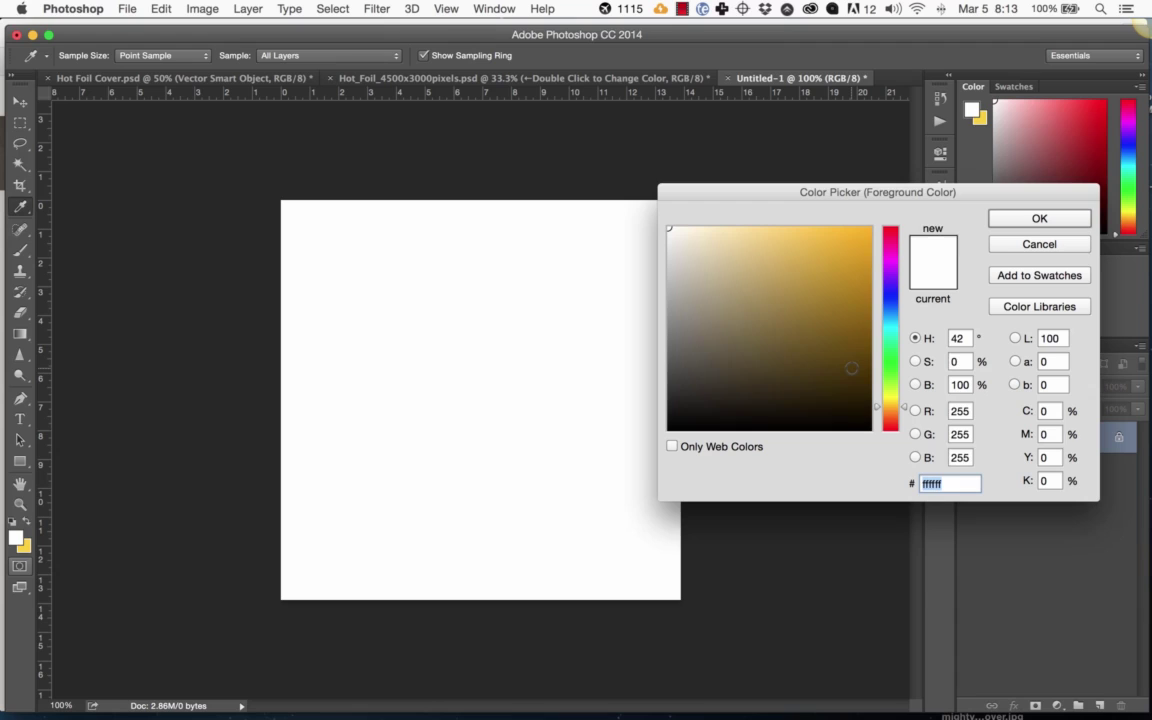
{"action": "left_click", "coordinate": [851, 368]}
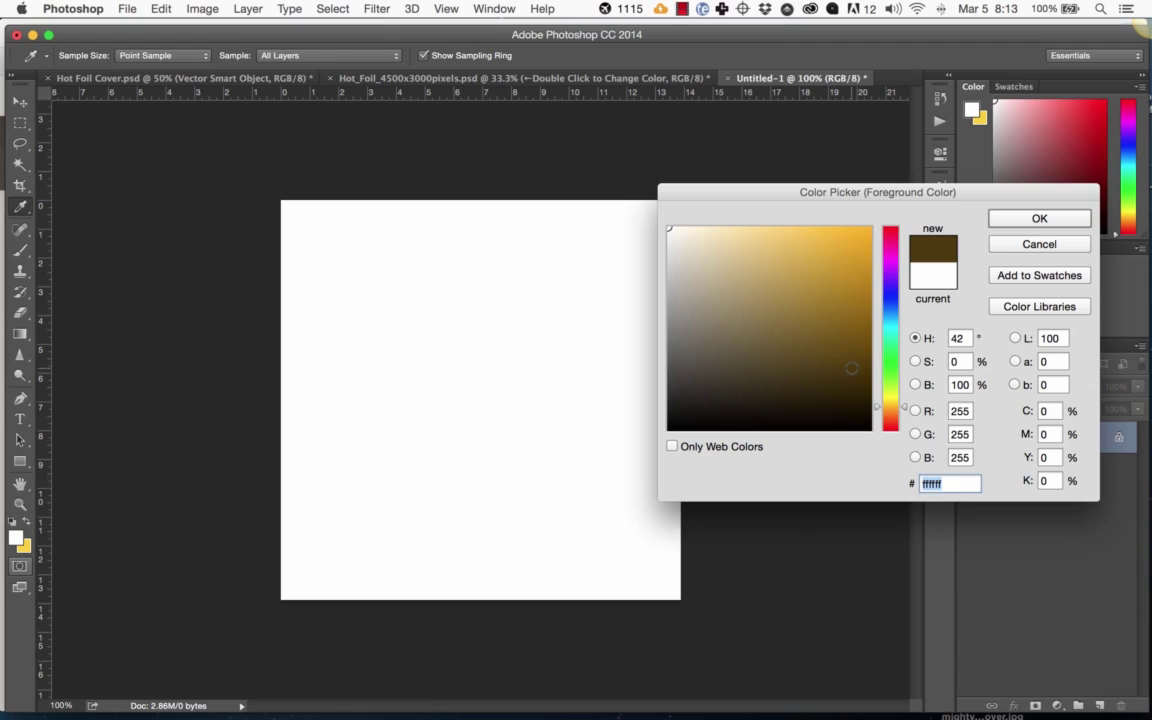
{"action": "left_click", "coordinate": [1039, 218]}
{"action": "key", "text": "v"}
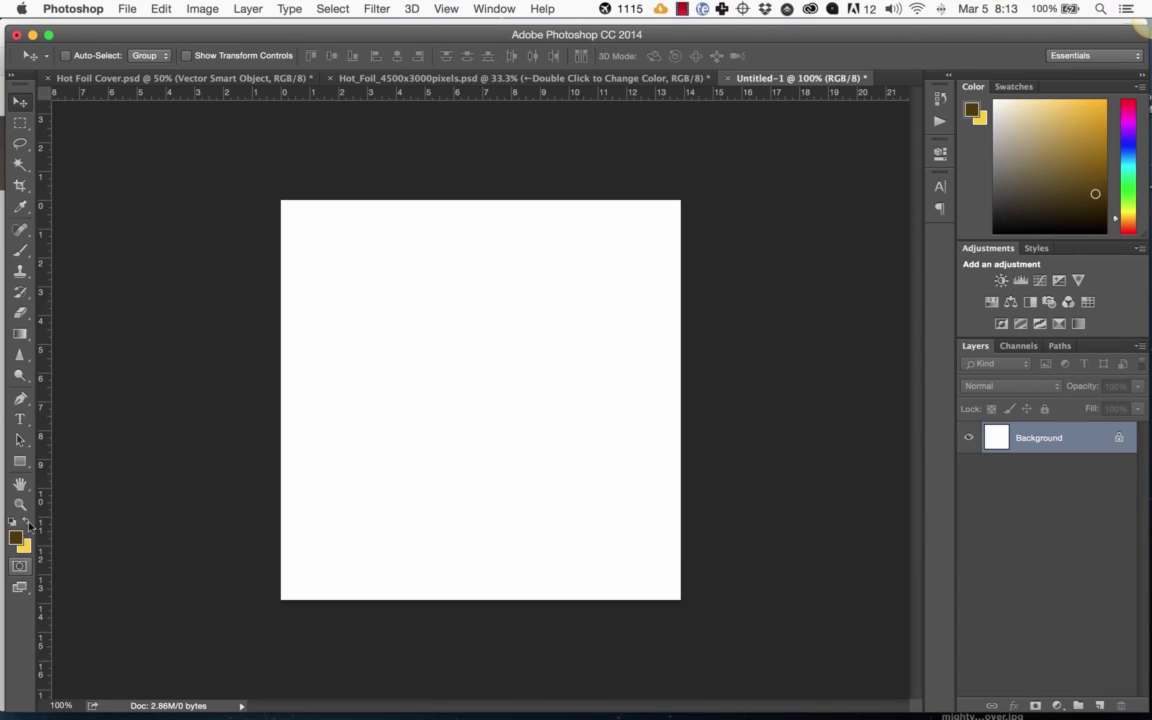
{"action": "left_click", "coordinate": [27, 522]}
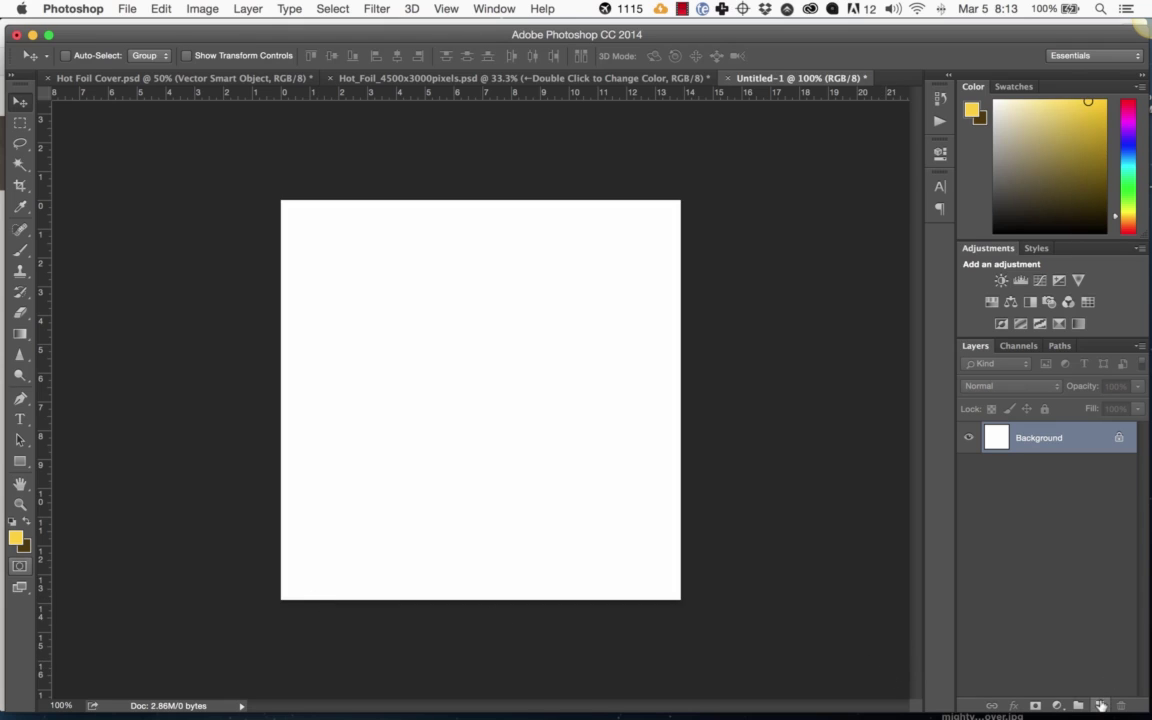
Add a new Layer 1 and fill it with a yellow-and-brown Render > Clouds pattern
{"action": "left_click", "coordinate": [1100, 705]}
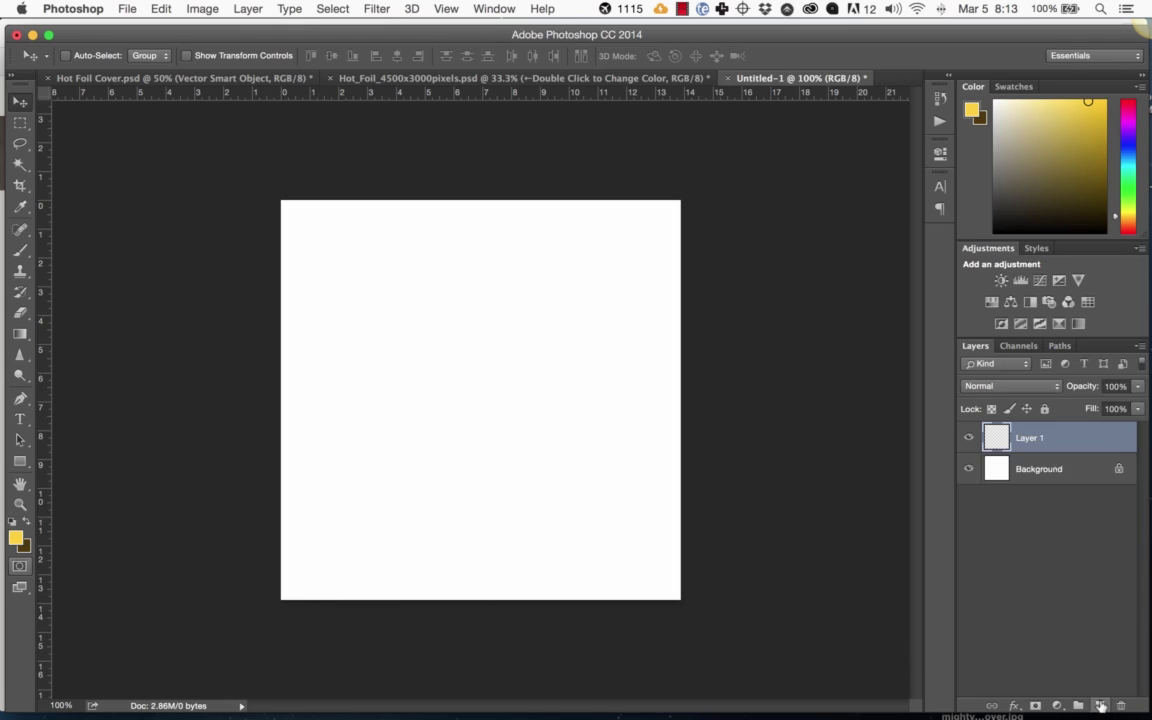
{"action": "left_click", "coordinate": [380, 9]}
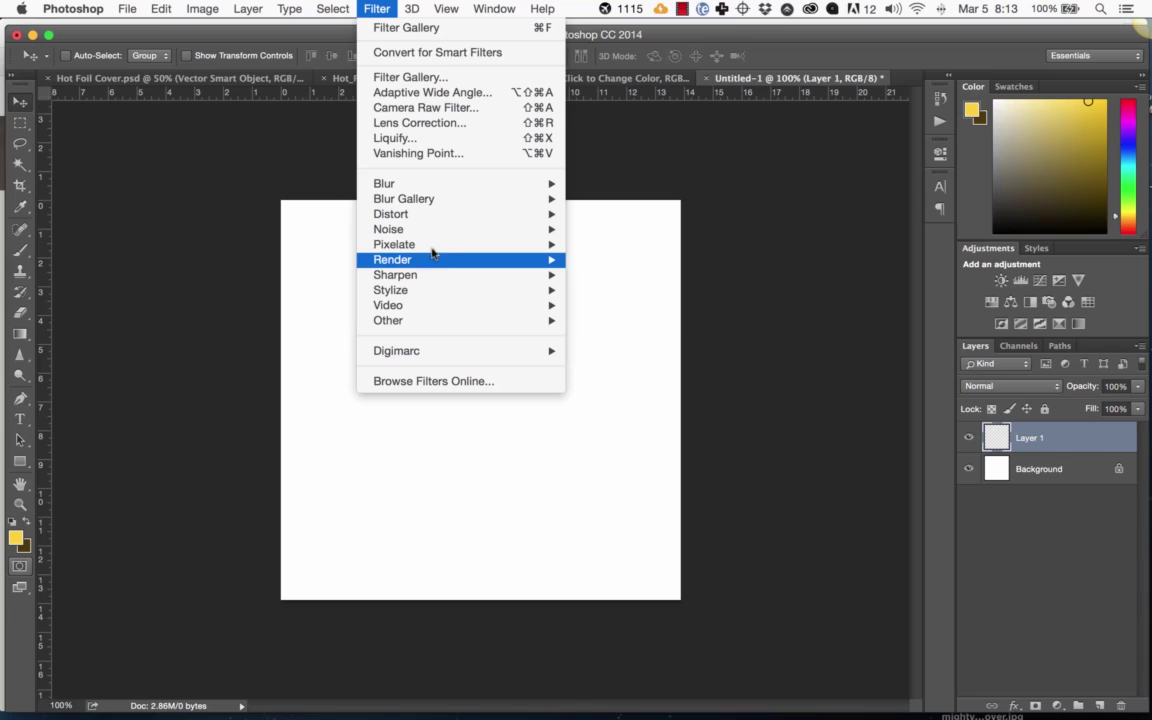
{"action": "mouse_move", "coordinate": [430, 263]}
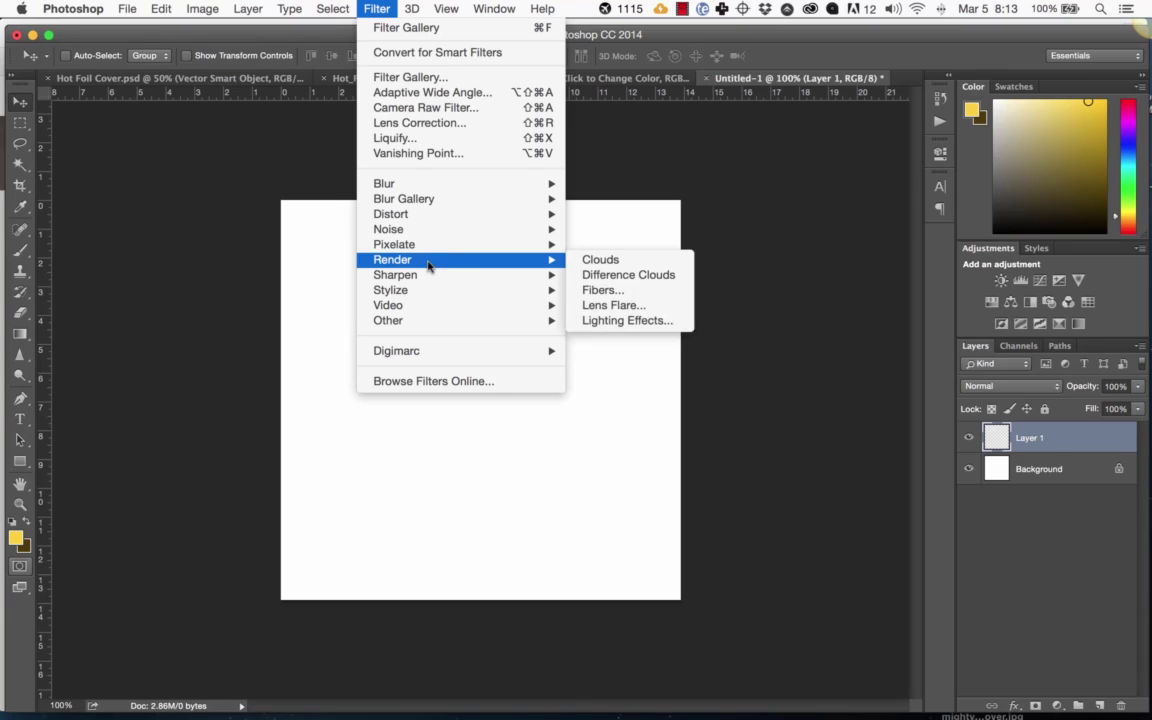
{"action": "left_click", "coordinate": [604, 262]}
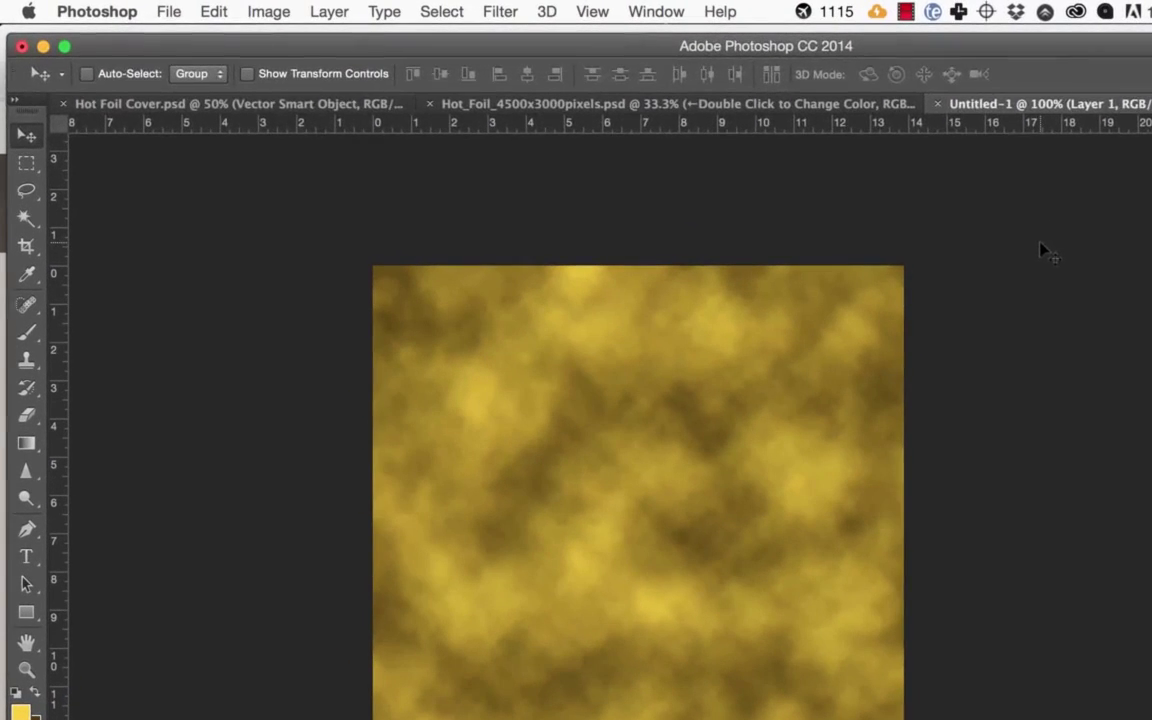
Add Uniform, Monochromatic noise at about 7.16% to the cloud layer
{"action": "left_click", "coordinate": [508, 14]}
{"action": "mouse_move", "coordinate": [573, 311]}
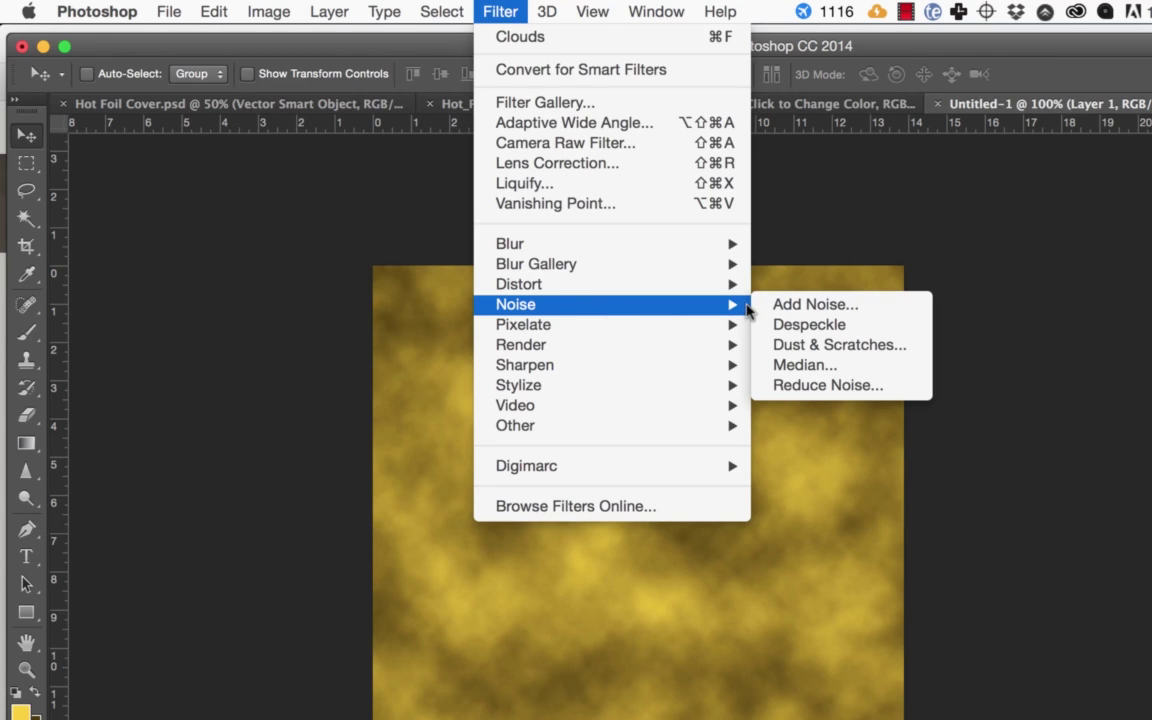
{"action": "left_click", "coordinate": [778, 305]}
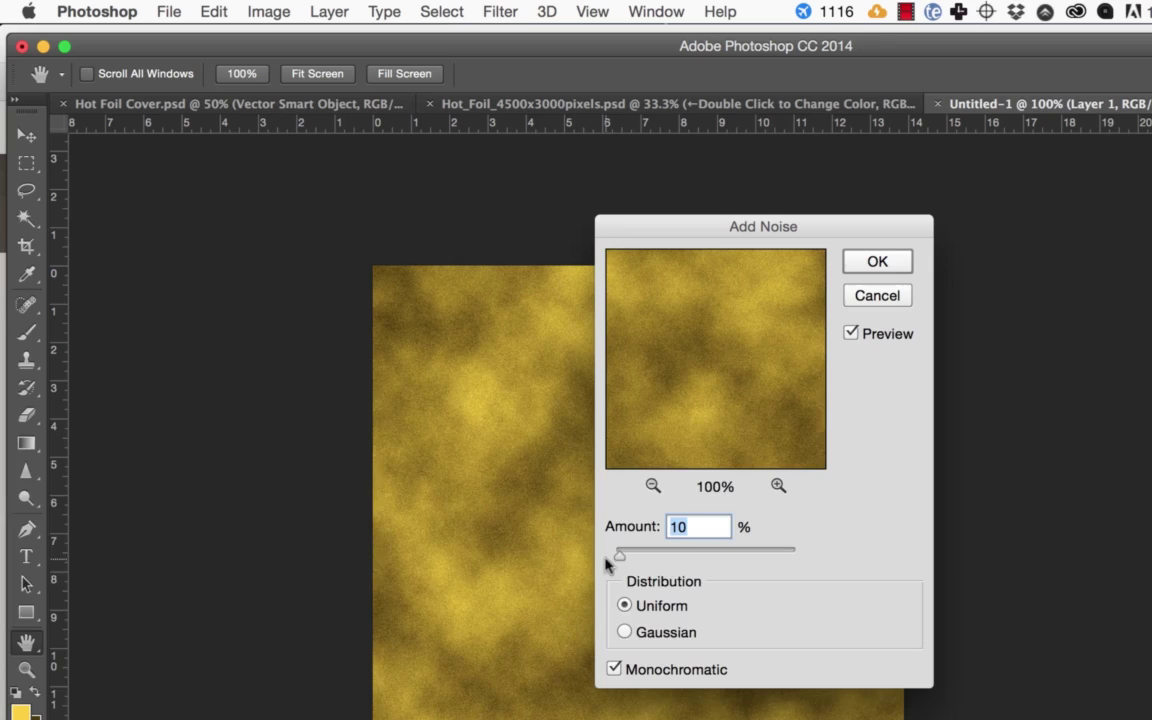
{"action": "left_click", "coordinate": [700, 528]}
{"action": "key", "text": "Down"}
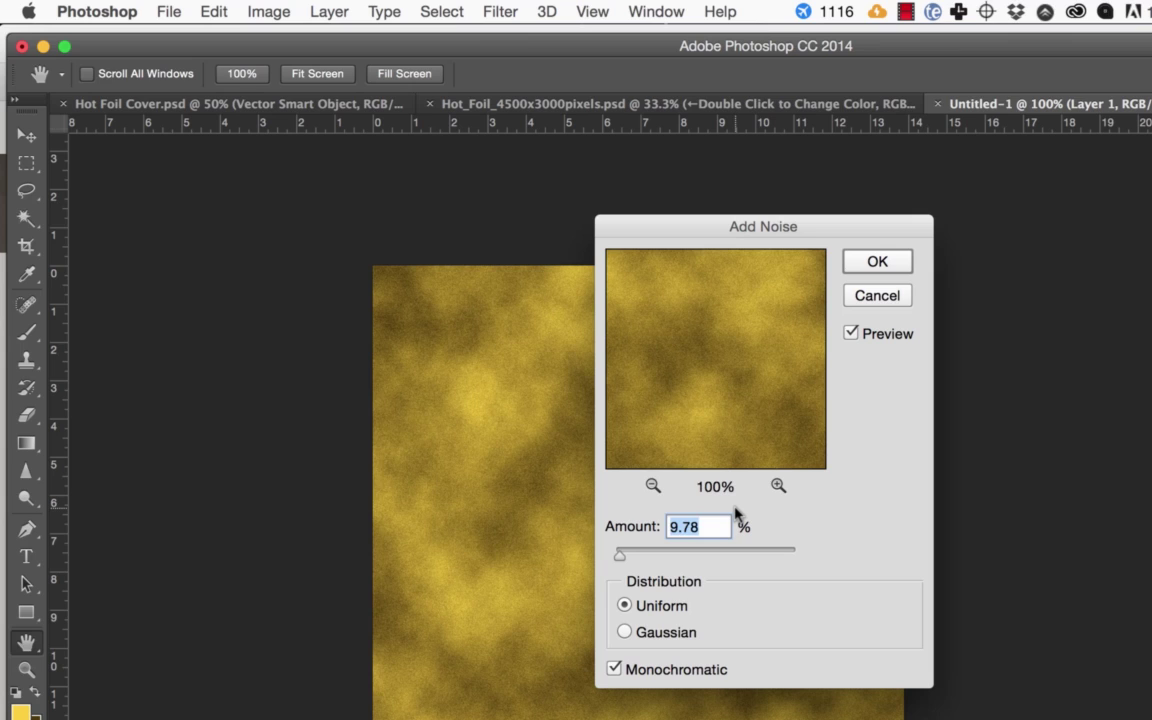
{"action": "left_click_drag", "start_coordinate": [621, 556], "coordinate": [618, 559]}
{"action": "left_click", "coordinate": [882, 258]}
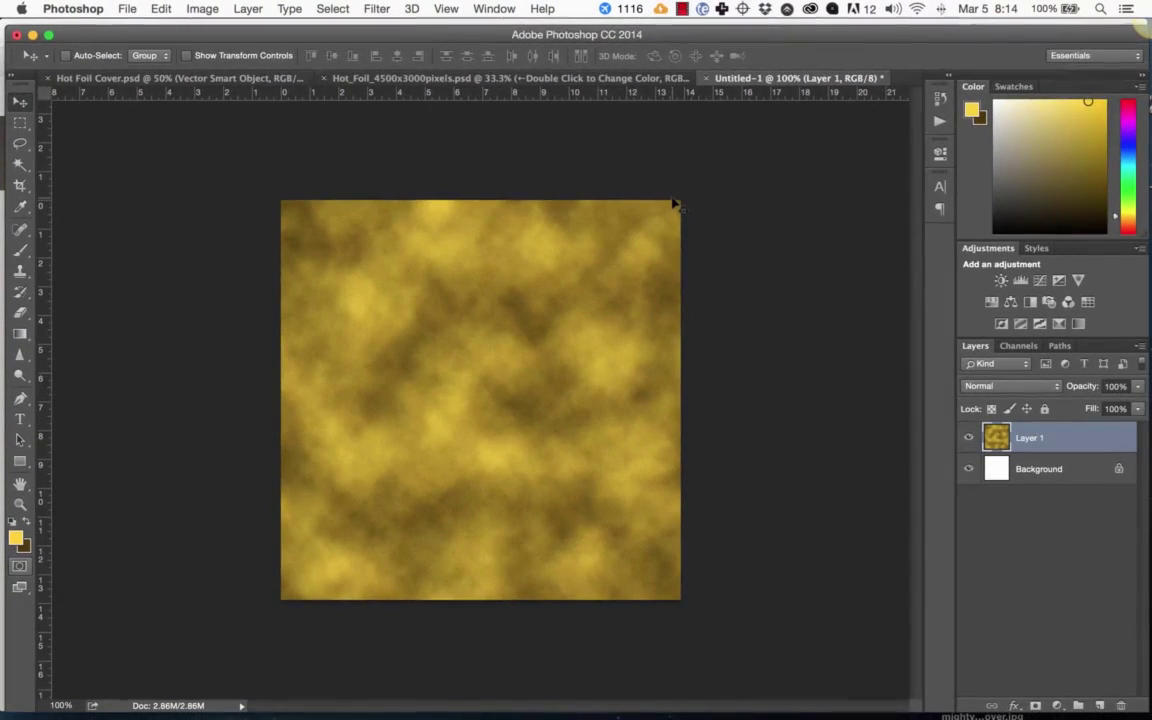
Apply the Filter Gallery Glass filter: Distortion 20, Smoothness 3, Frosted texture, Scaling 109%
{"action": "left_click", "coordinate": [377, 9]}
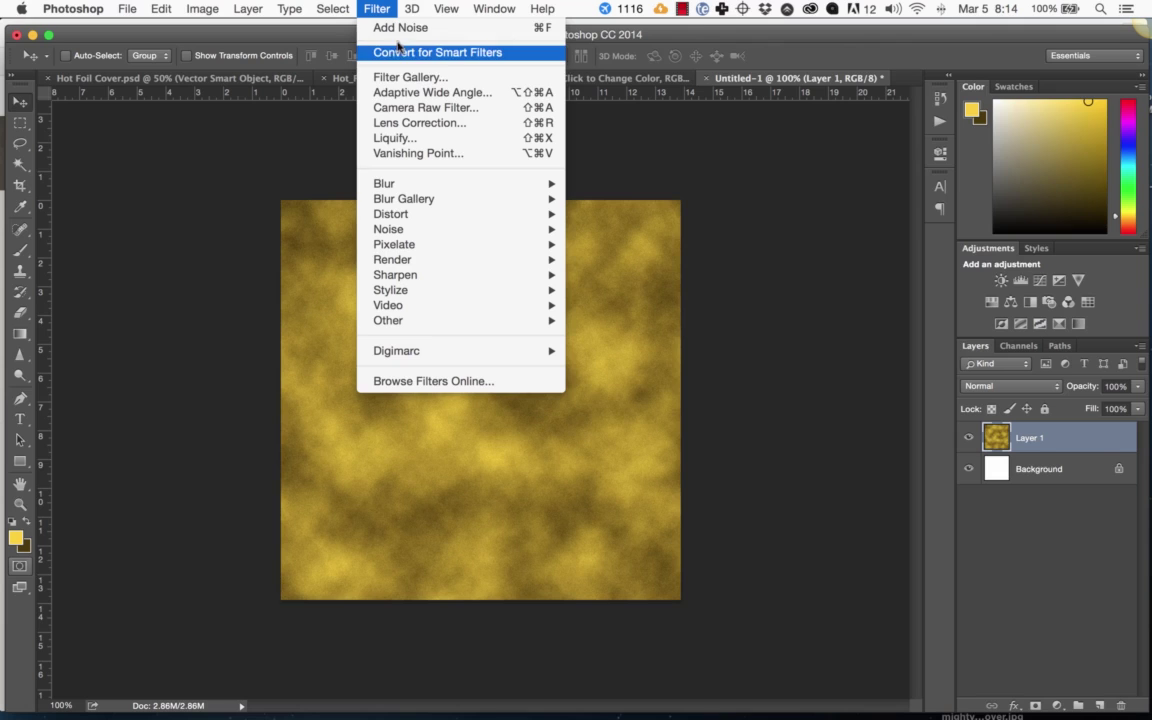
{"action": "left_click", "coordinate": [452, 80]}
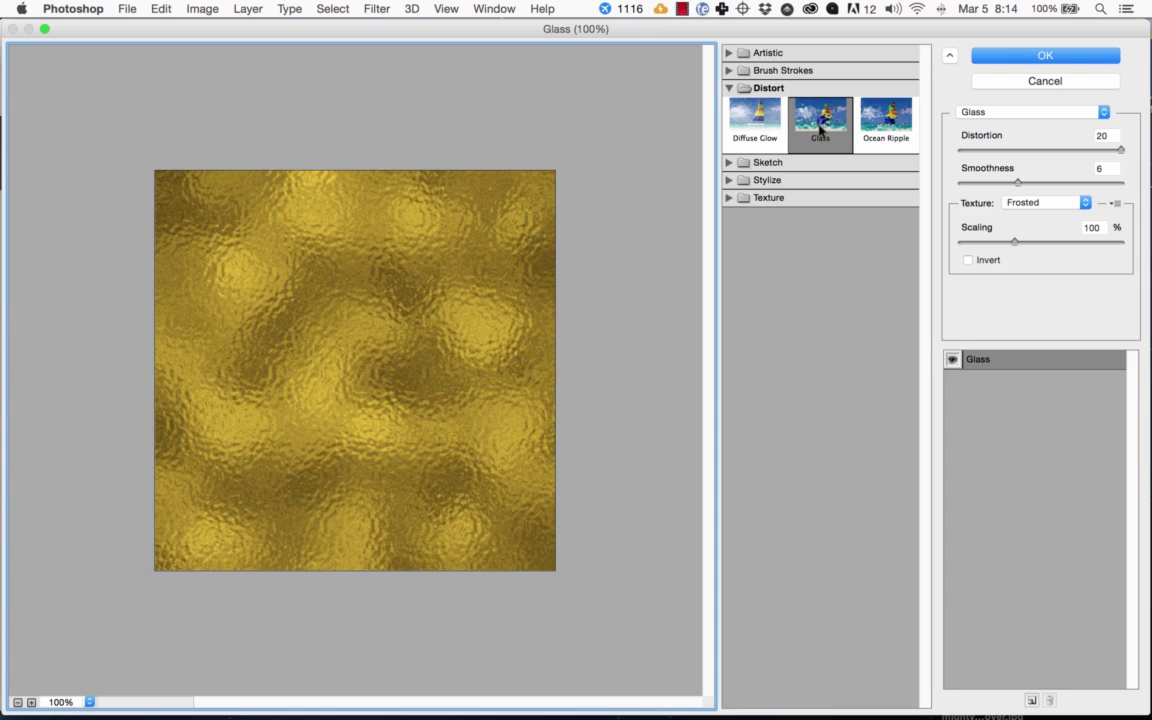
{"action": "mouse_move", "coordinate": [1121, 149]}
{"action": "left_mouse_down"}
{"action": "mouse_move", "coordinate": [1046, 149]}
{"action": "mouse_move", "coordinate": [1114, 150]}
{"action": "left_mouse_up"}
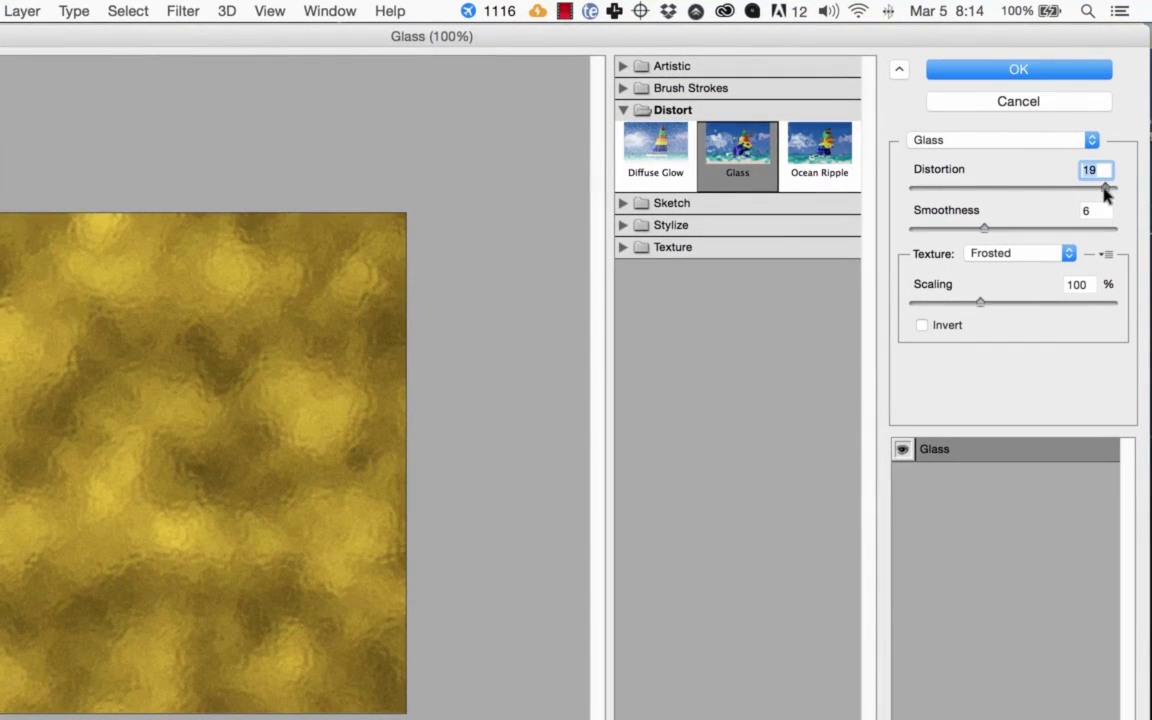
{"action": "left_click_drag", "start_coordinate": [1107, 193], "coordinate": [1113, 188]}
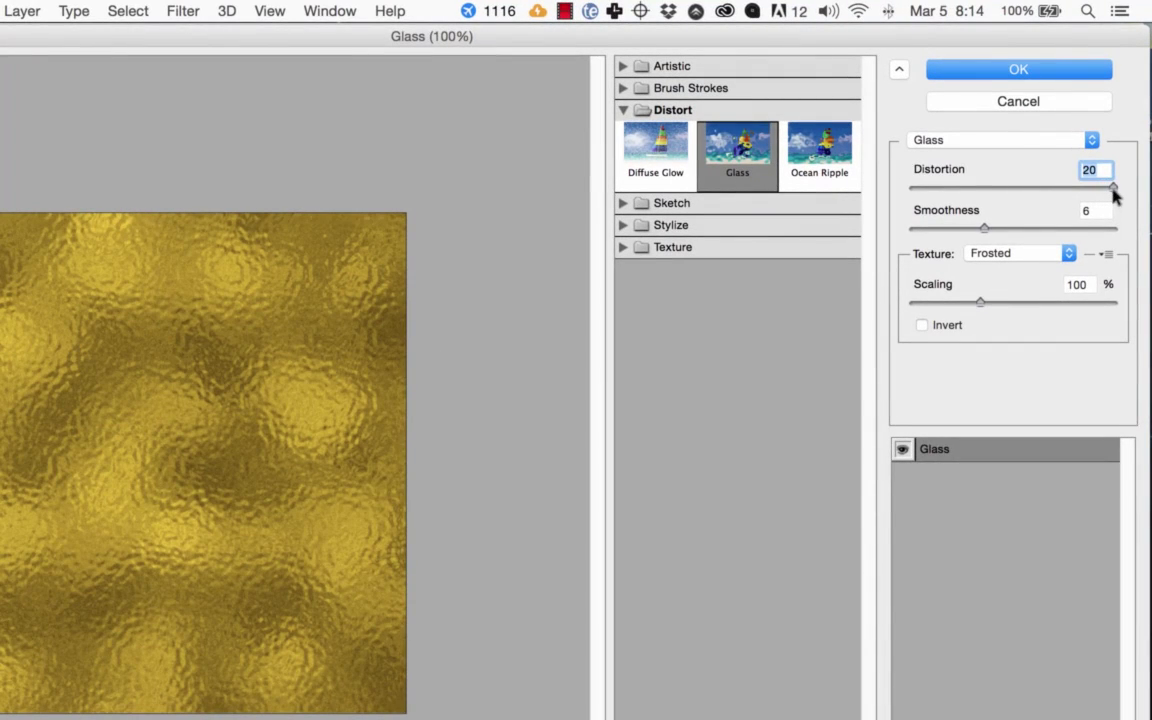
{"action": "left_click_drag", "start_coordinate": [982, 229], "coordinate": [961, 229]}
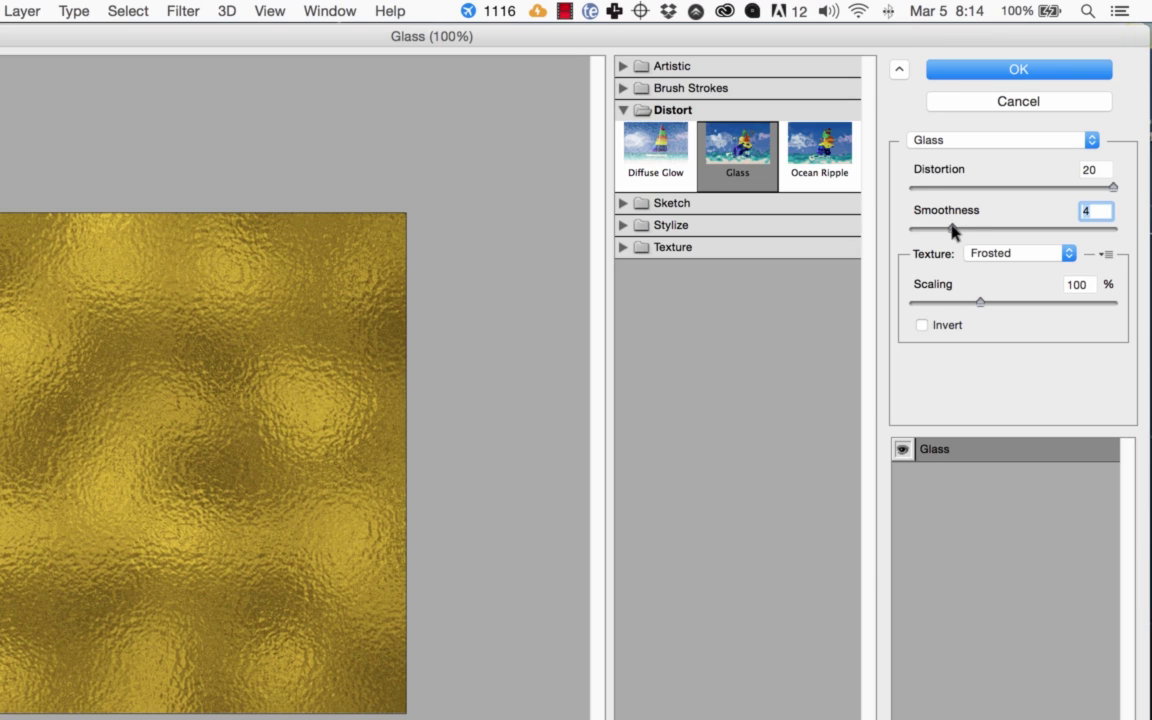
{"action": "mouse_move", "coordinate": [951, 227]}
{"action": "left_mouse_down"}
{"action": "mouse_move", "coordinate": [932, 229]}
{"action": "mouse_move", "coordinate": [977, 232]}
{"action": "mouse_move", "coordinate": [940, 234]}
{"action": "left_mouse_up"}
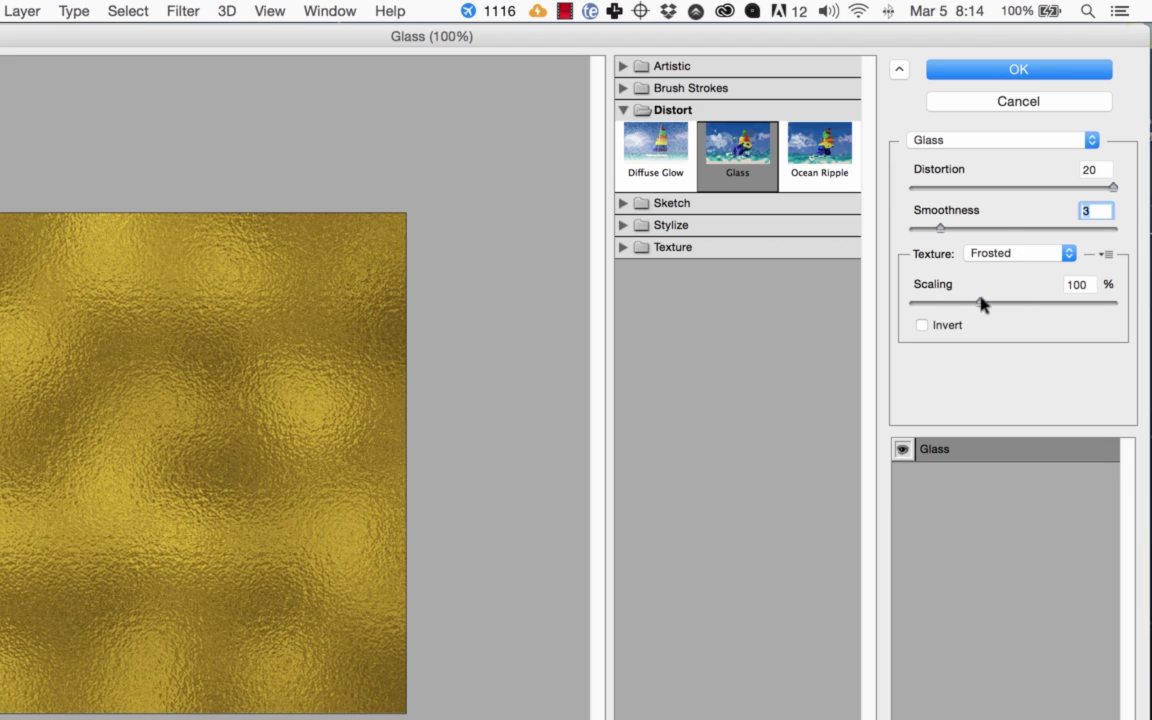
{"action": "mouse_move", "coordinate": [980, 302]}
{"action": "left_mouse_down"}
{"action": "mouse_move", "coordinate": [1026, 303]}
{"action": "mouse_move", "coordinate": [919, 302]}
{"action": "mouse_move", "coordinate": [991, 305]}
{"action": "left_mouse_up"}
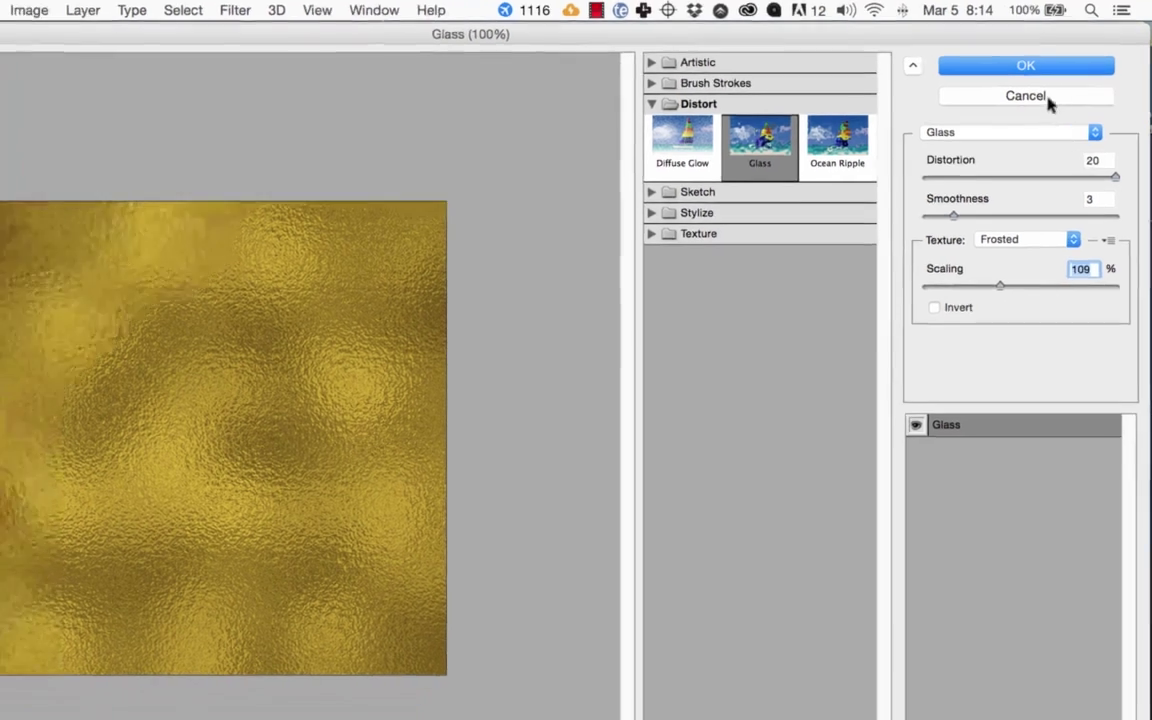
{"action": "left_click", "coordinate": [1025, 72]}
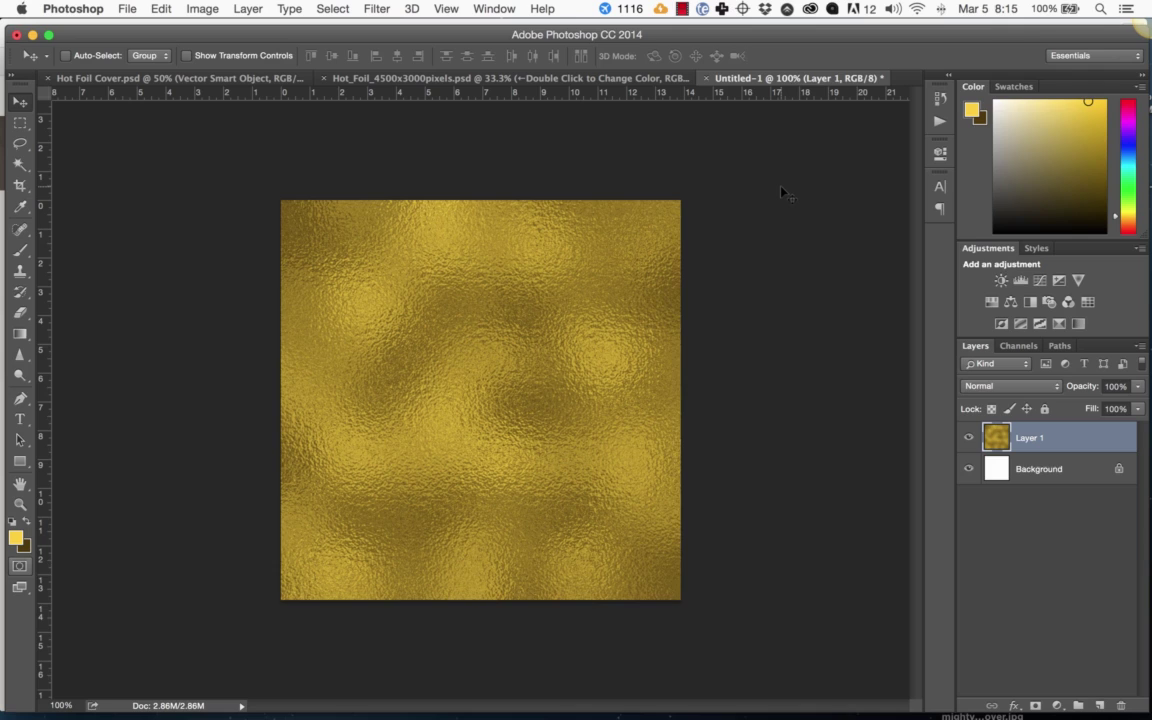
On a new layer, type 'Foil' in Manhattan Darling Regular at 72 pt
{"action": "left_click", "coordinate": [1100, 706]}
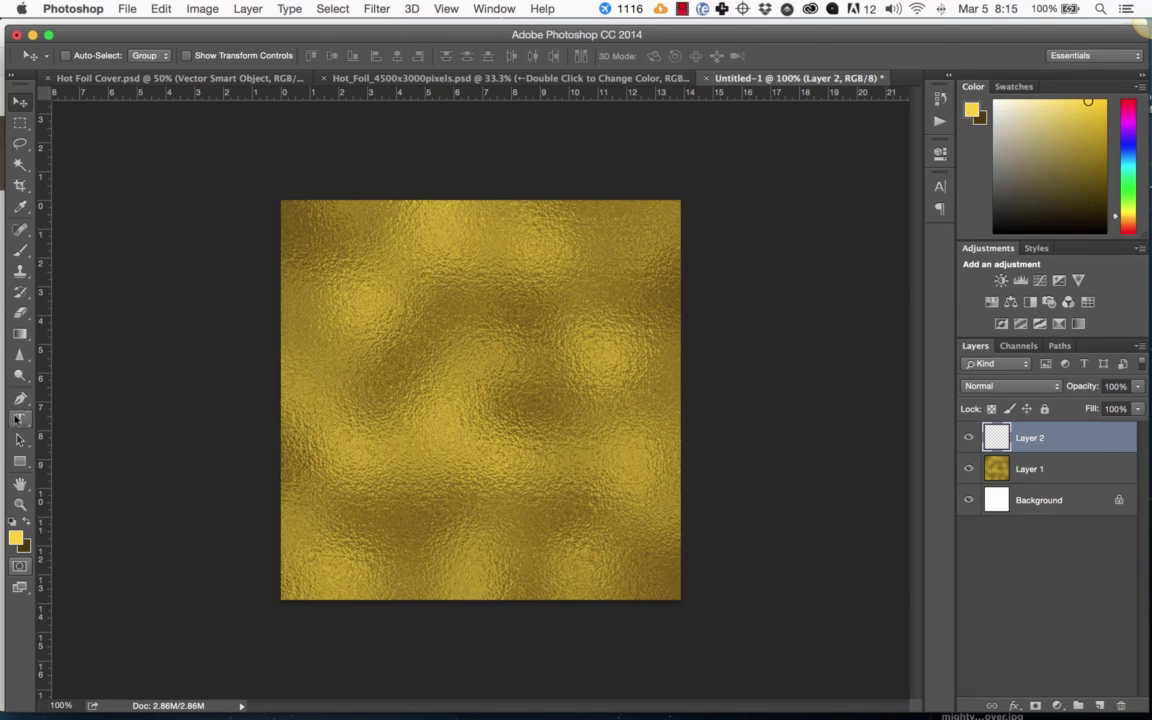
{"action": "left_click", "coordinate": [17, 419]}
{"action": "left_click", "coordinate": [366, 372]}
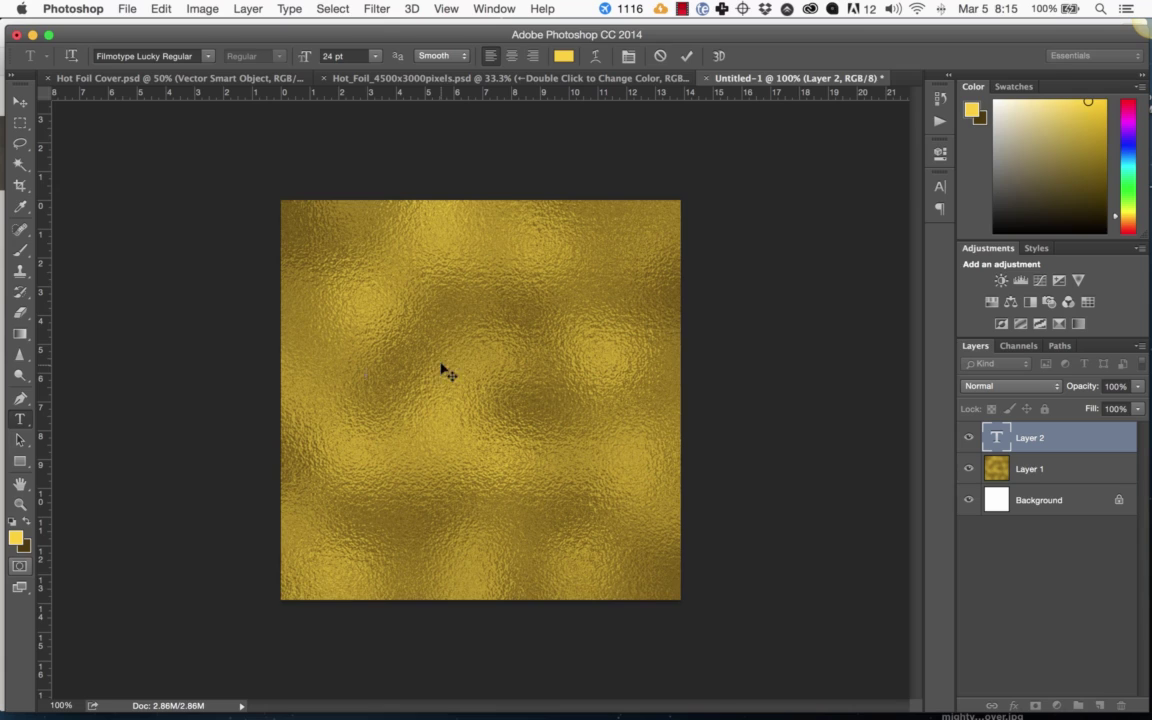
{"action": "left_click", "coordinate": [377, 61]}
{"action": "left_click", "coordinate": [345, 246]}
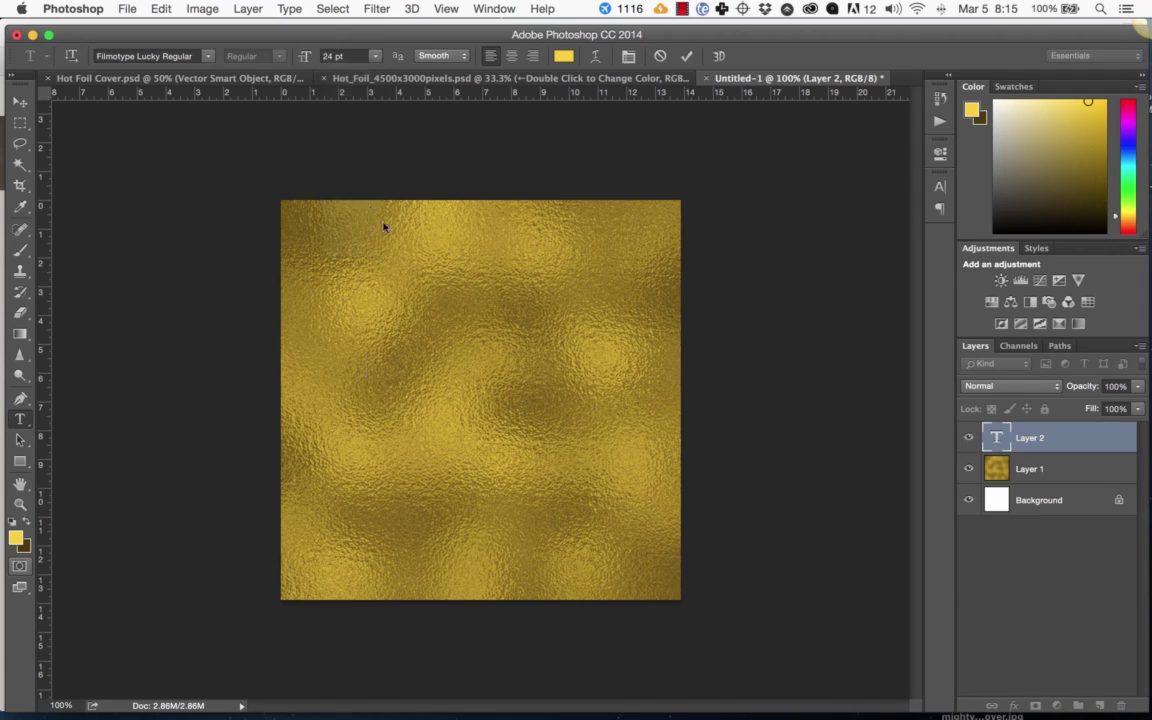
{"action": "left_click", "coordinate": [163, 56]}
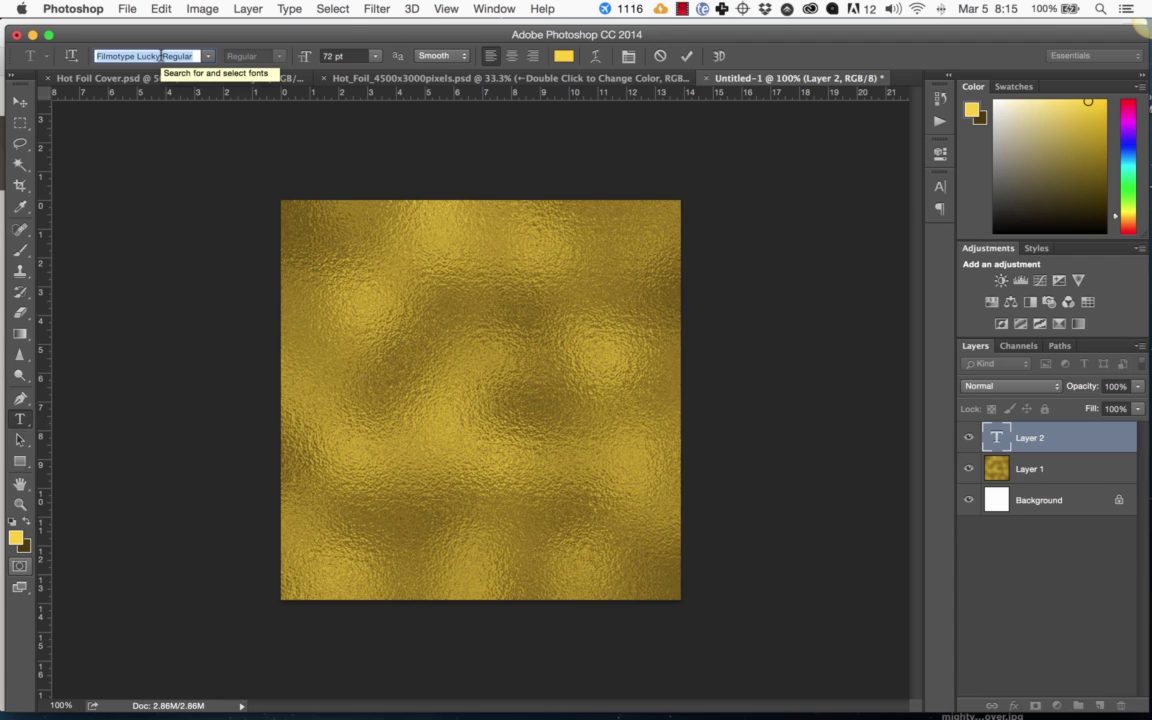
{"action": "type", "text": "manh"}
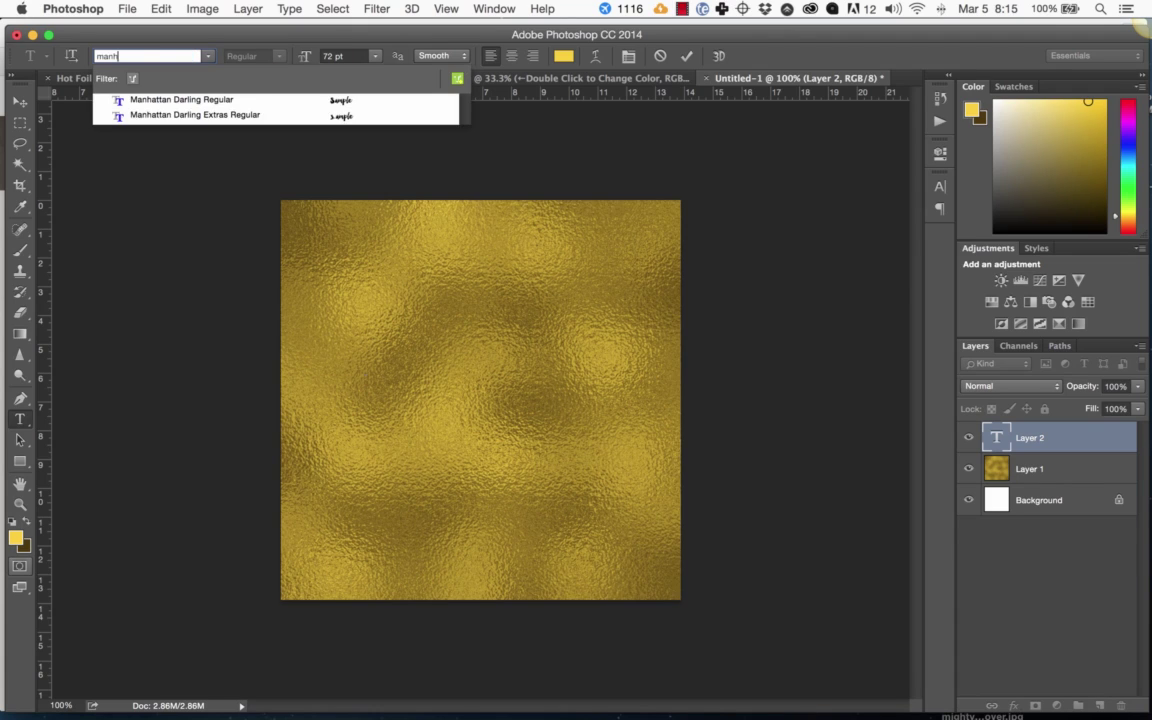
{"action": "left_click", "coordinate": [204, 99]}
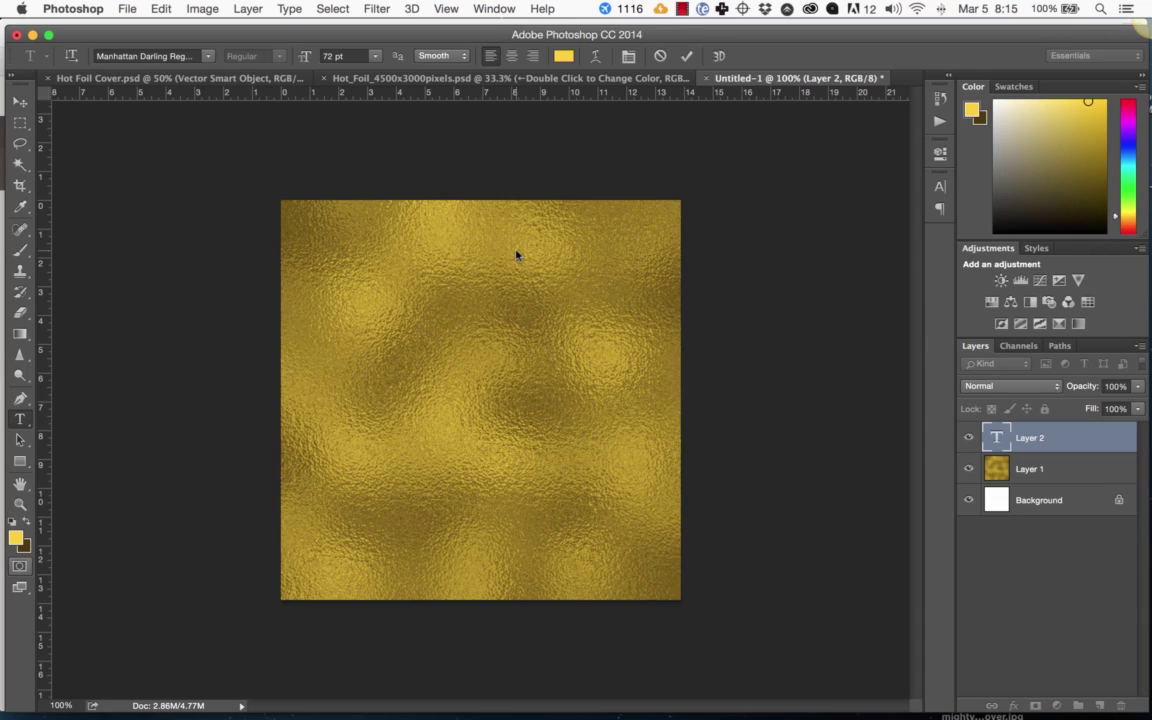
{"action": "type", "text": "Foil"}
{"action": "key", "text": "super+Return"}
Scale the Foil text up across the canvas centre and move Layer 1 above it
{"action": "key", "text": "super+t"}
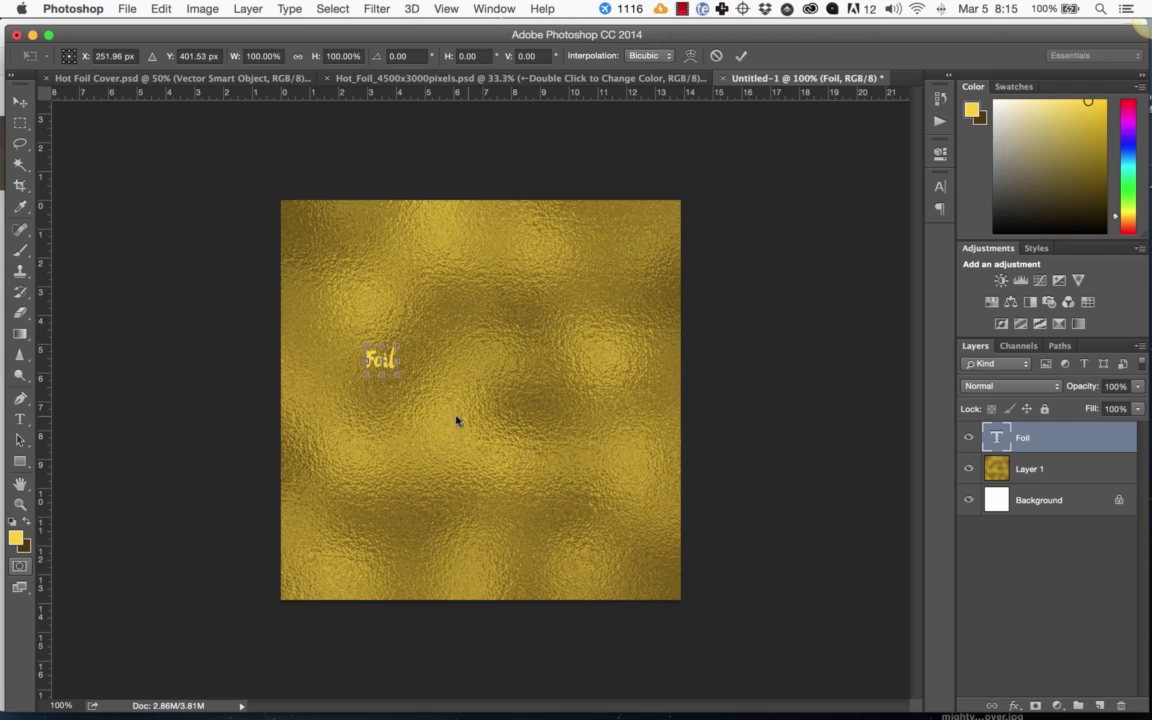
{"action": "left_click_drag", "start_coordinate": [398, 374], "coordinate": [612, 468]}
{"action": "key", "text": "Return"}
{"action": "left_click_drag", "start_coordinate": [1057, 476], "coordinate": [1054, 436]}
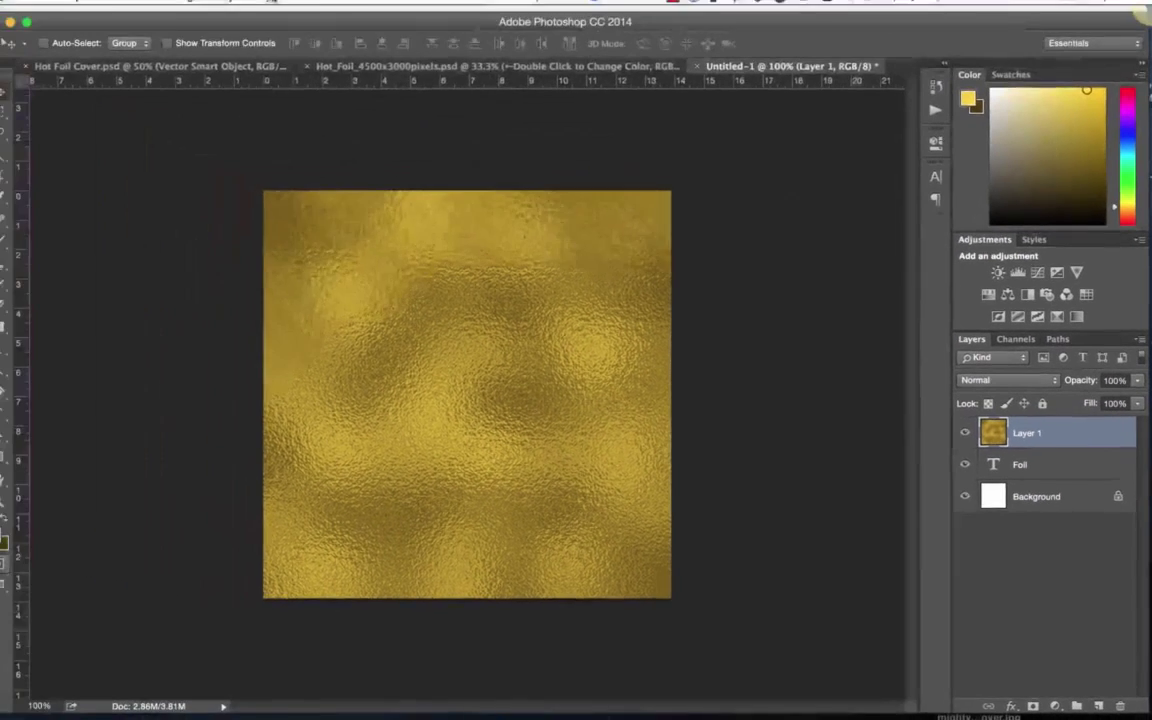
Clip the gold-foil Layer 1 to the Foil text with Layer > Create Clipping Mask
{"action": "left_click", "coordinate": [249, 9]}
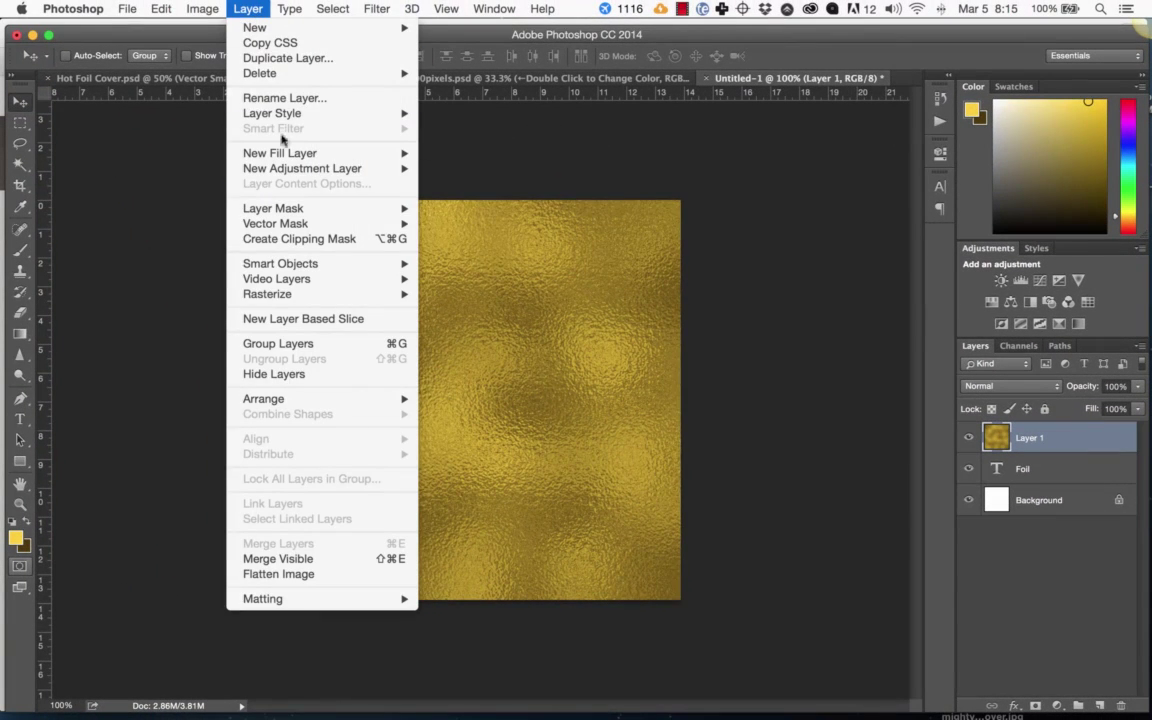
{"action": "left_click", "coordinate": [296, 241]}
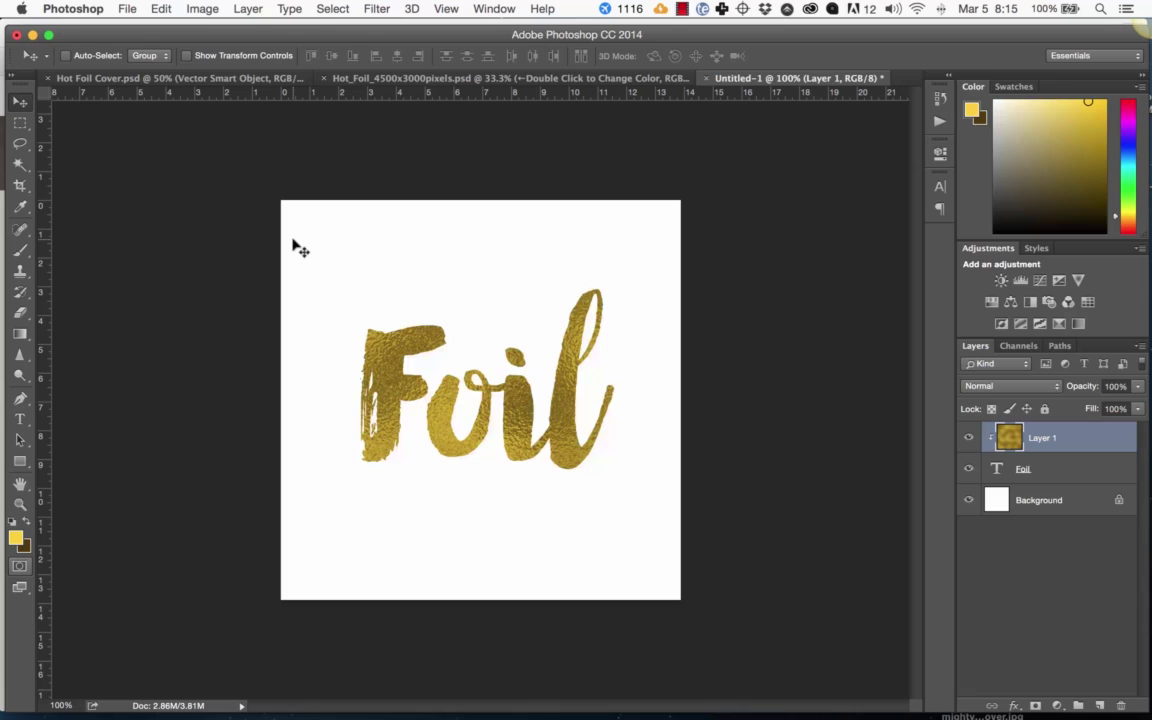